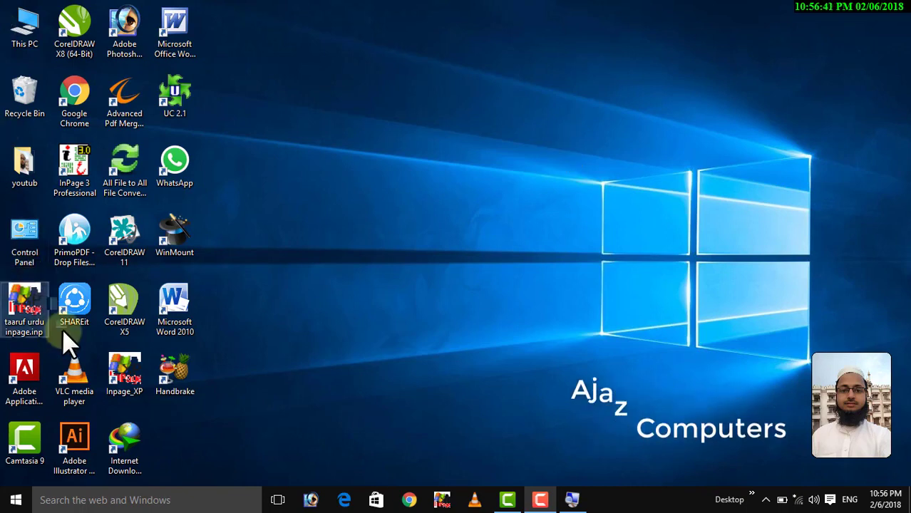
# Open Inpage_XP, dismiss the registry warning, and create a new one-page A4 portrait document with right-to-left direction and 0.5" margins
pyautogui.doubleClick(122, 364)
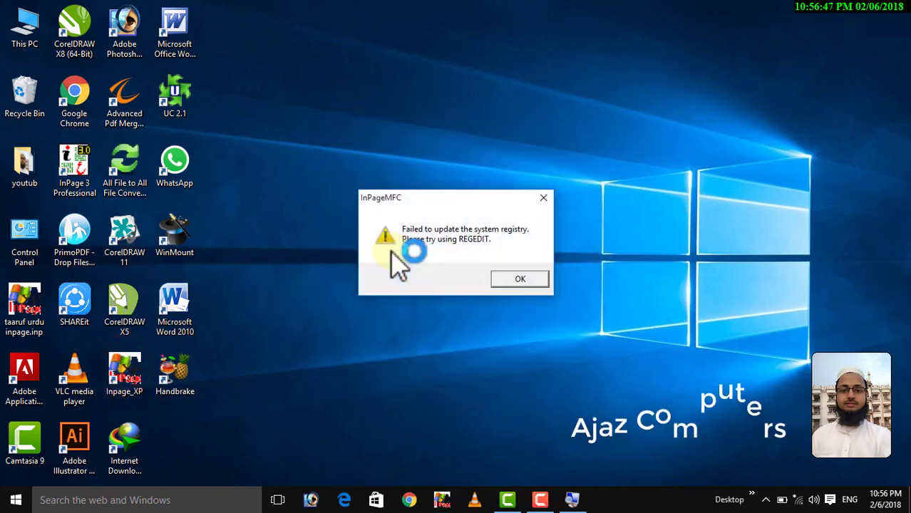
pyautogui.click(531, 280)
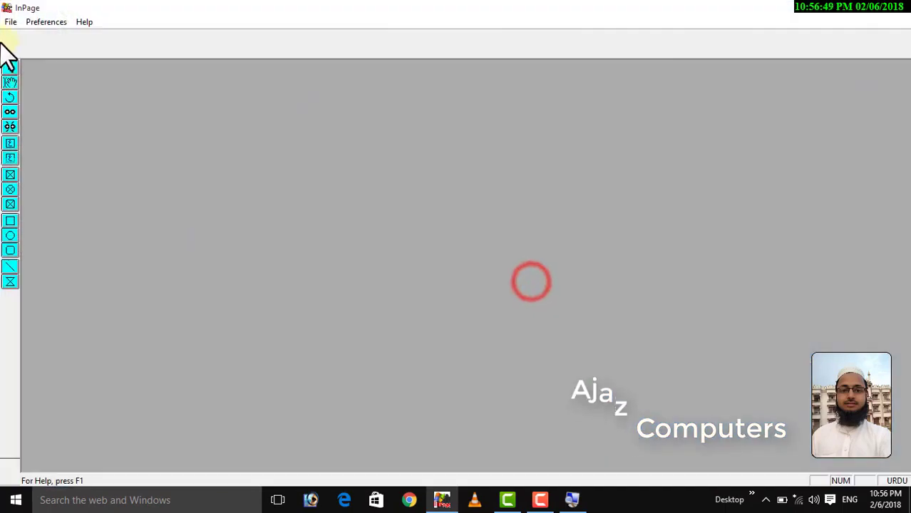
pyautogui.click(10, 22)
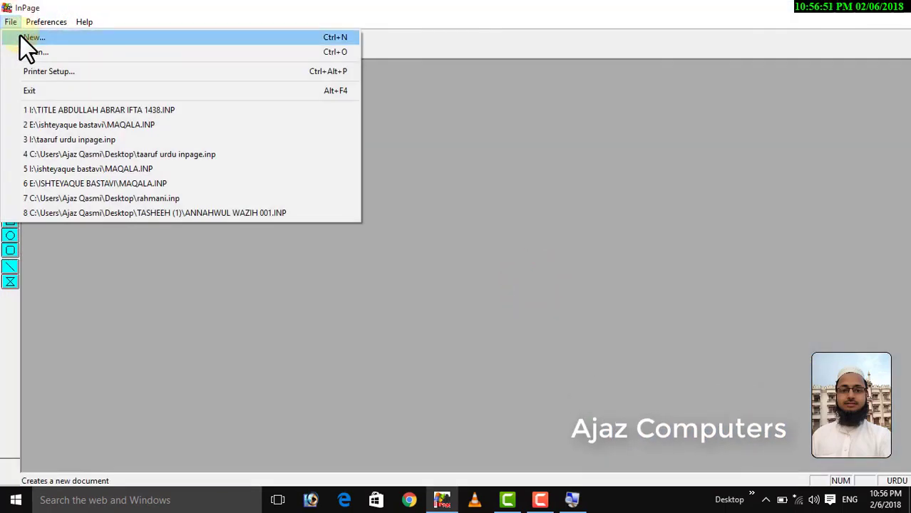
pyautogui.click(18, 34)
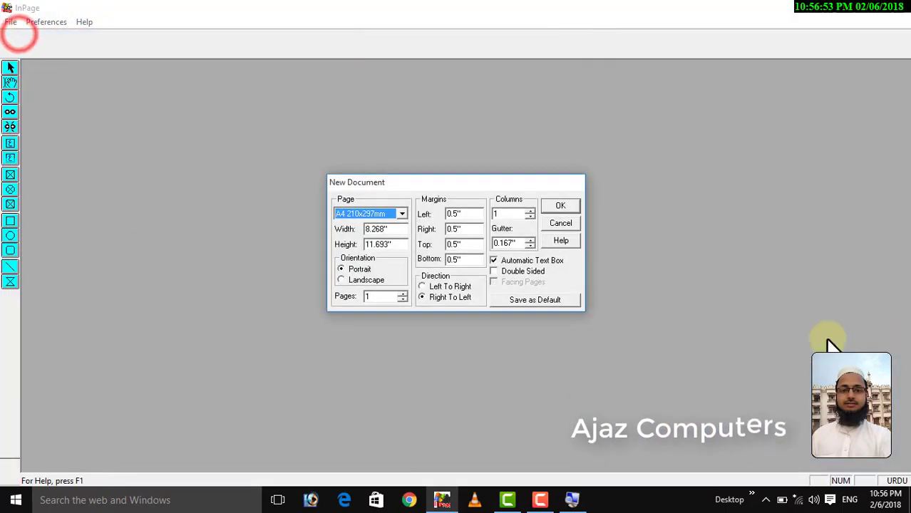
pyautogui.click(560, 206)
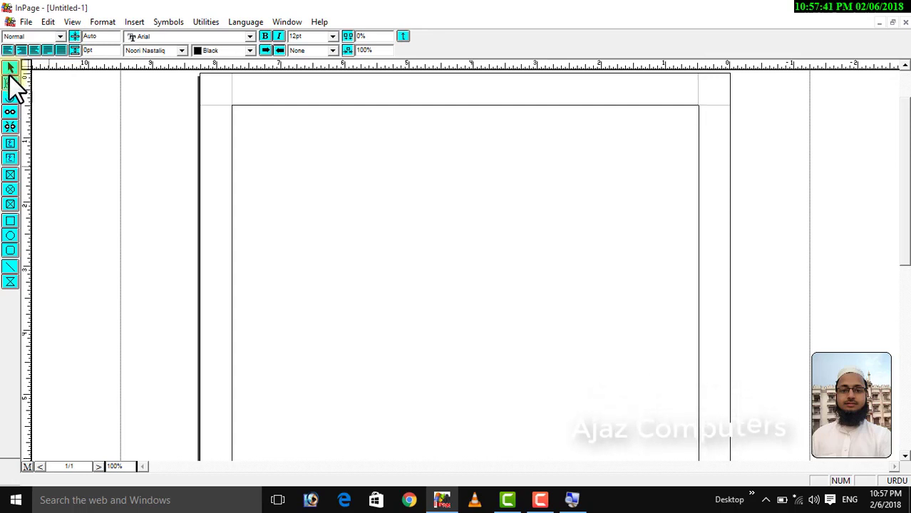
# Draw a text box about 4" tall in the middle of the page
pyautogui.click(10, 145)
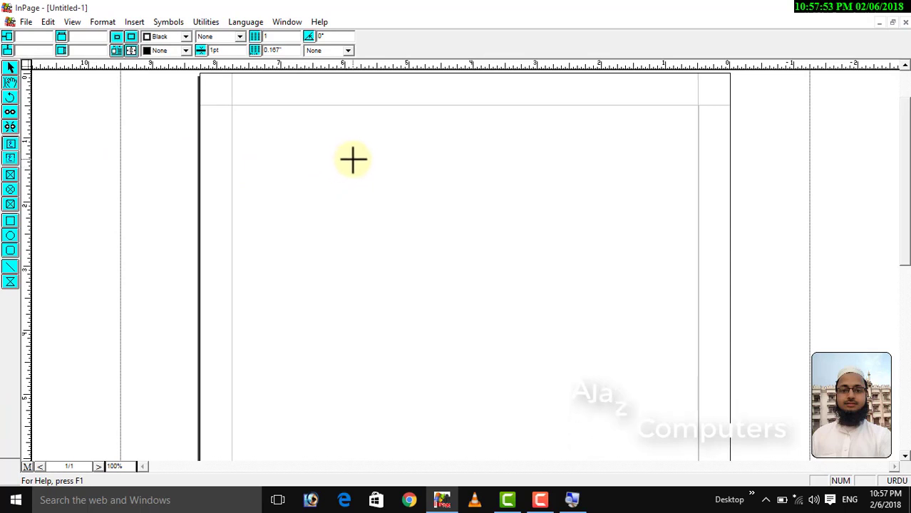
pyautogui.moveTo(350, 161); pyautogui.dragTo(531, 415)
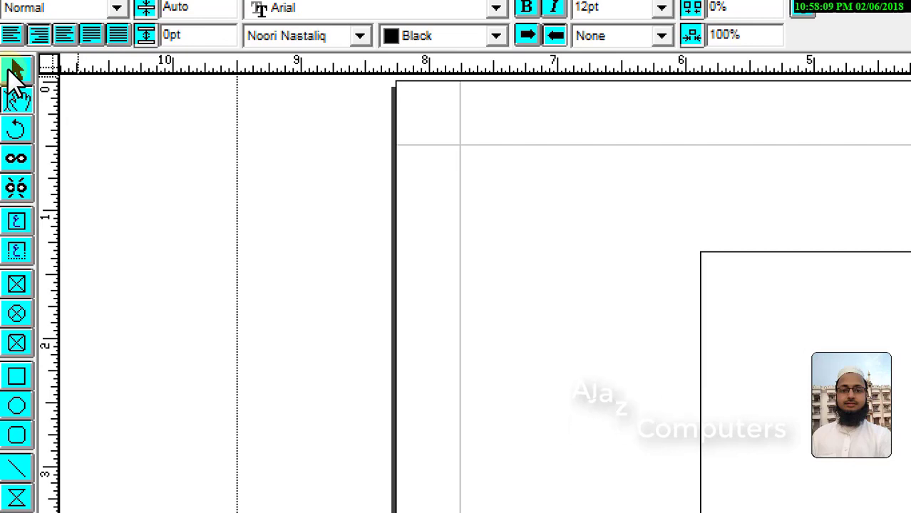
# Resize the drawn text box to about 2.4" wide by 2.8" tall and move it into the upper-left corner of the page margins
pyautogui.click(13, 70)
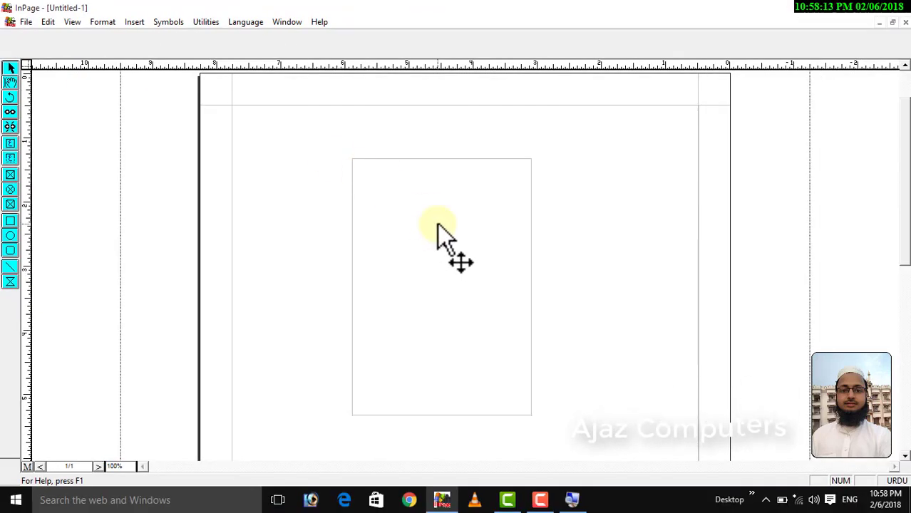
pyautogui.click(438, 223)
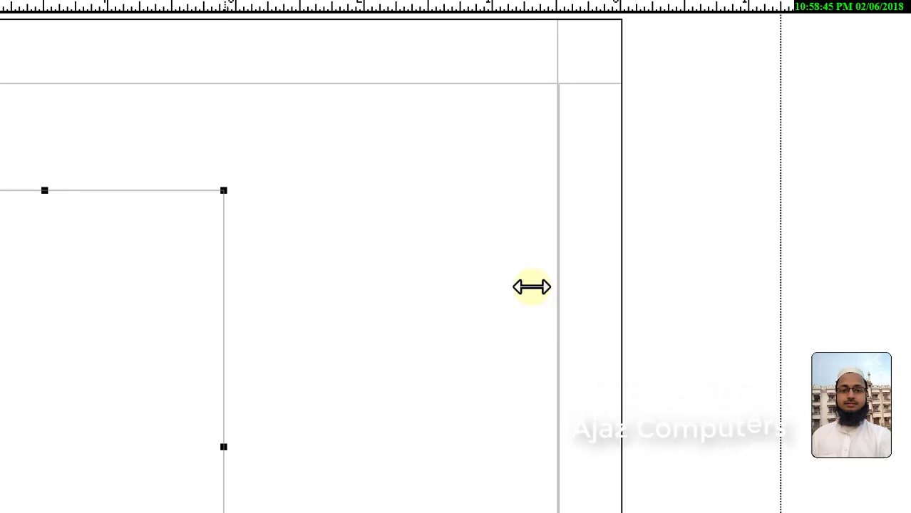
pyautogui.click(531, 287)
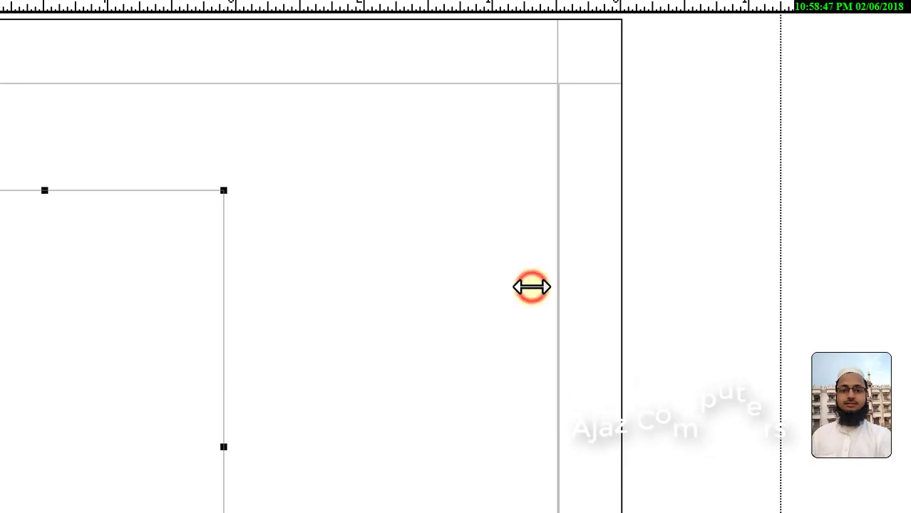
pyautogui.click(588, 290)
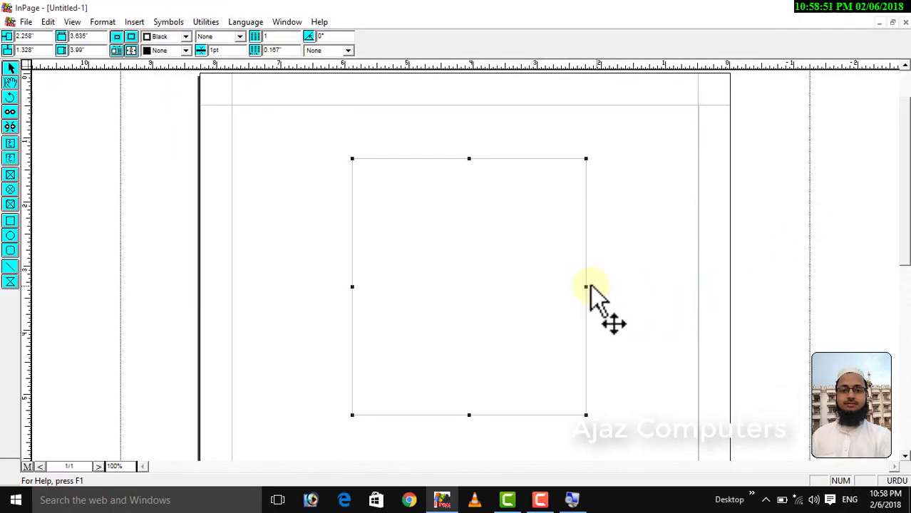
pyautogui.moveTo(585, 287); pyautogui.dragTo(610, 287)
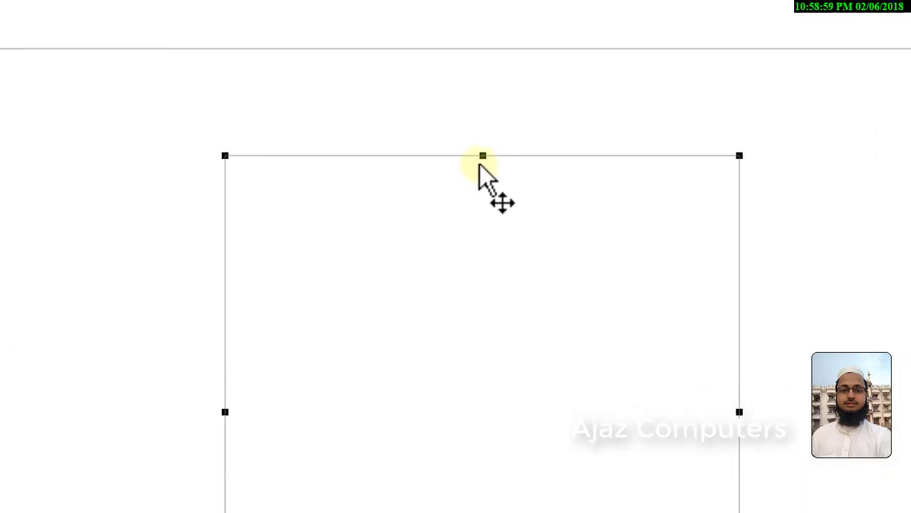
pyautogui.click(481, 158)
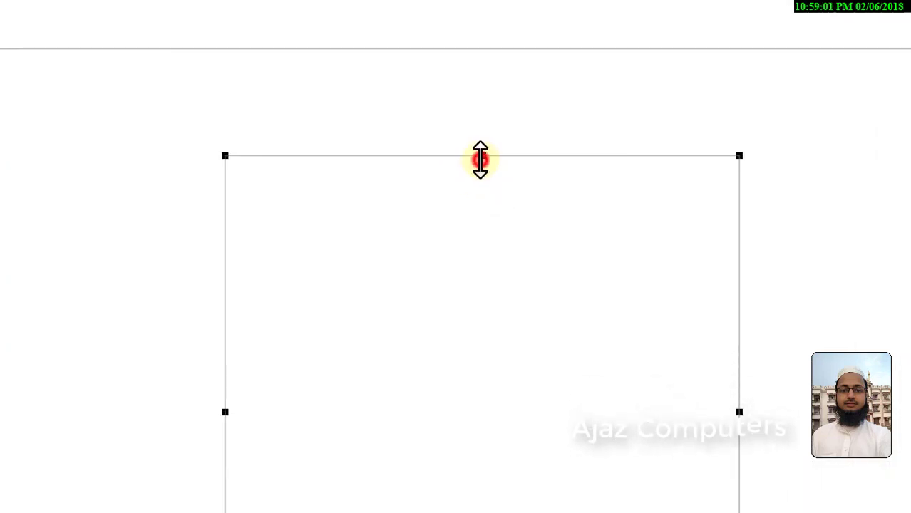
pyautogui.moveTo(480, 158); pyautogui.dragTo(482, 135)
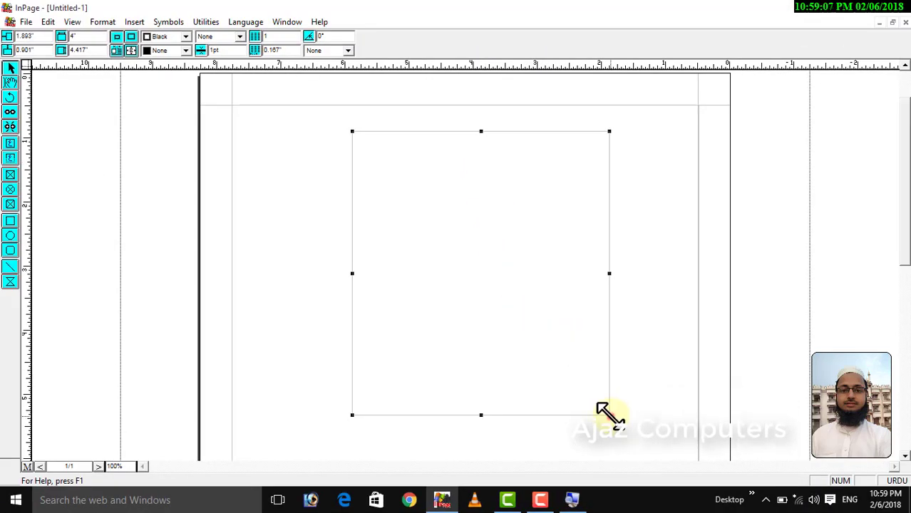
pyautogui.moveTo(610, 415); pyautogui.dragTo(506, 310)
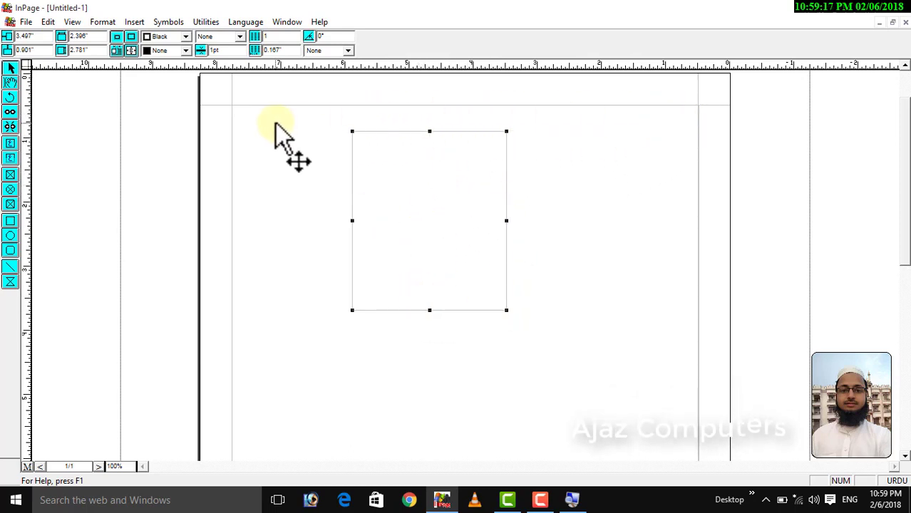
pyautogui.click(404, 196)
pyautogui.moveTo(404, 196); pyautogui.dragTo(286, 172)
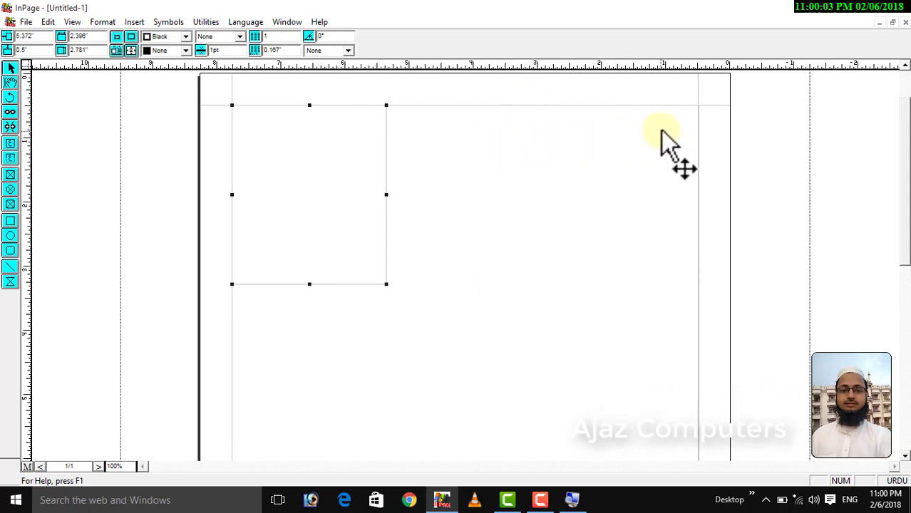
# Switch to text editing and place the cursor in the page's main text box, then in the small text box
pyautogui.click(10, 83)
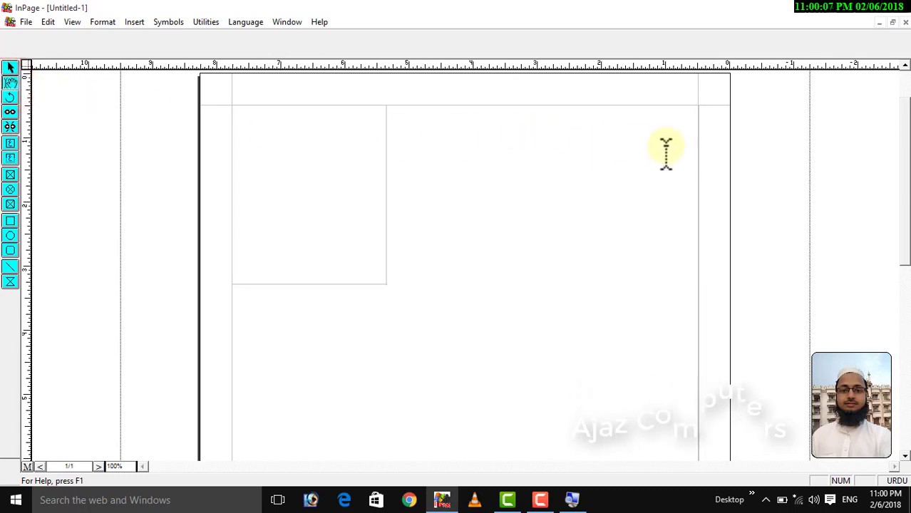
pyautogui.click(677, 124)
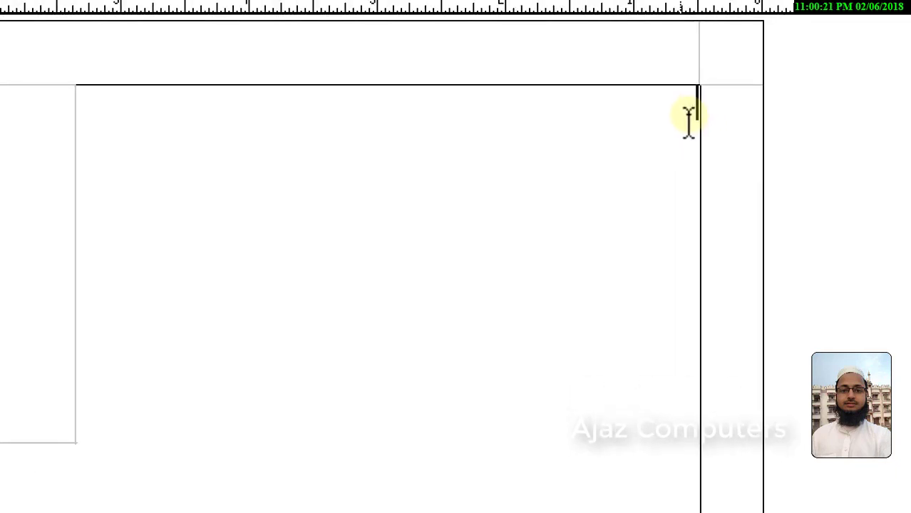
pyautogui.click(596, 179)
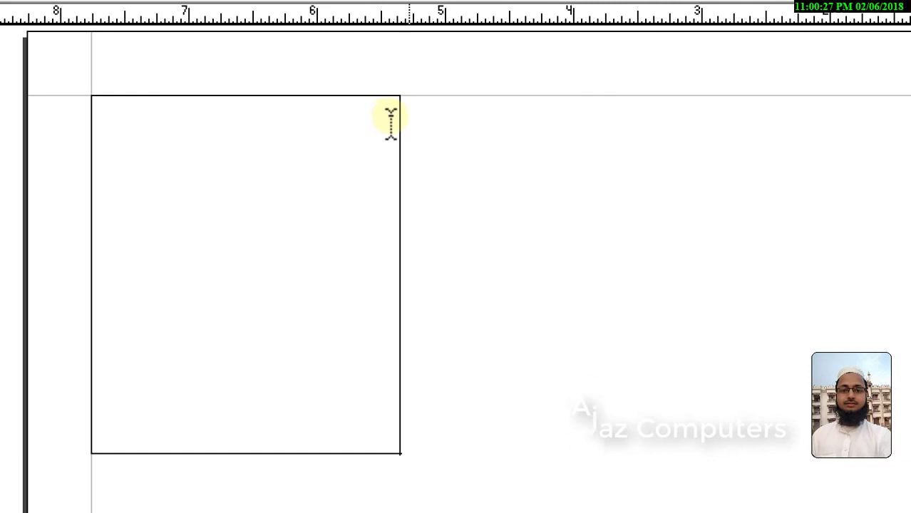
pyautogui.click(654, 118)
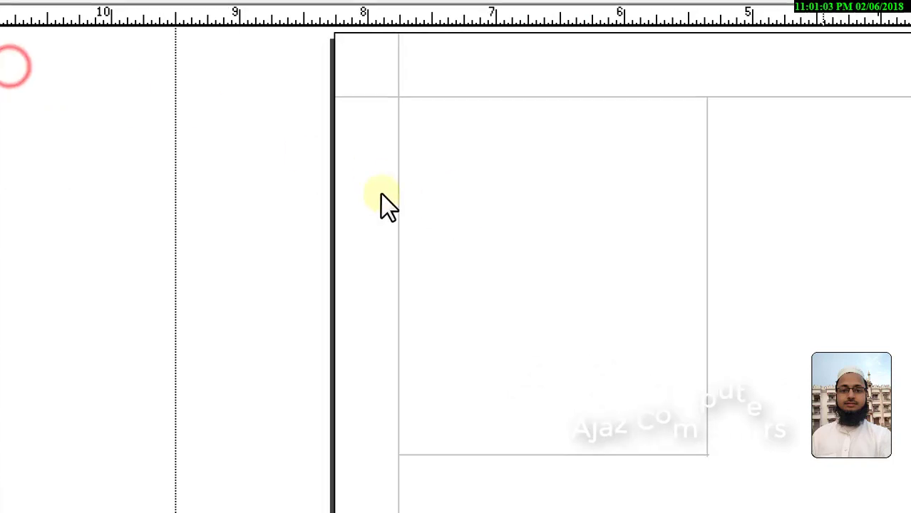
pyautogui.press('super')
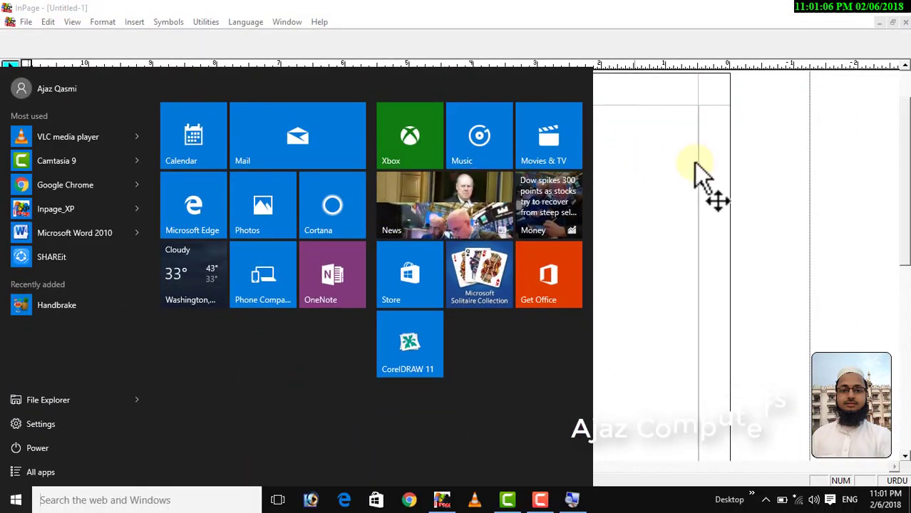
pyautogui.click(698, 164)
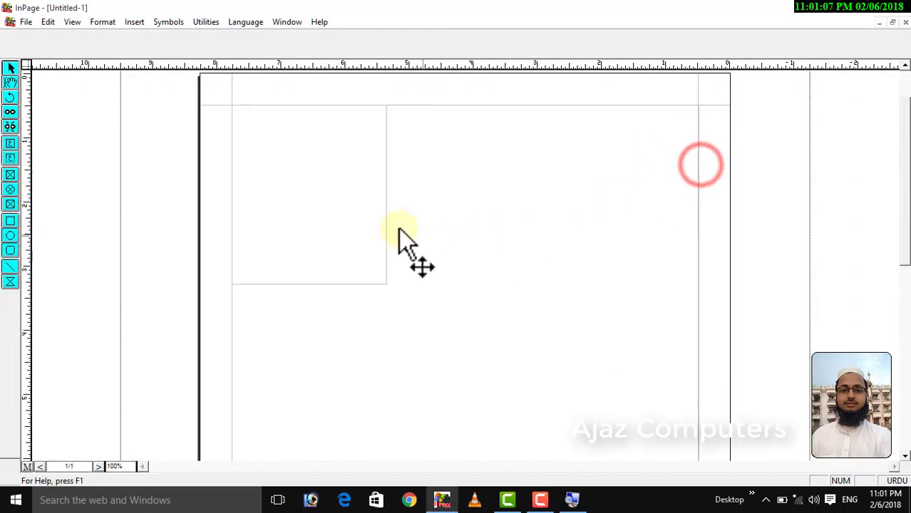
# Rotate the small text box freehand to about 34.7° with the rotation tool
pyautogui.click(333, 195)
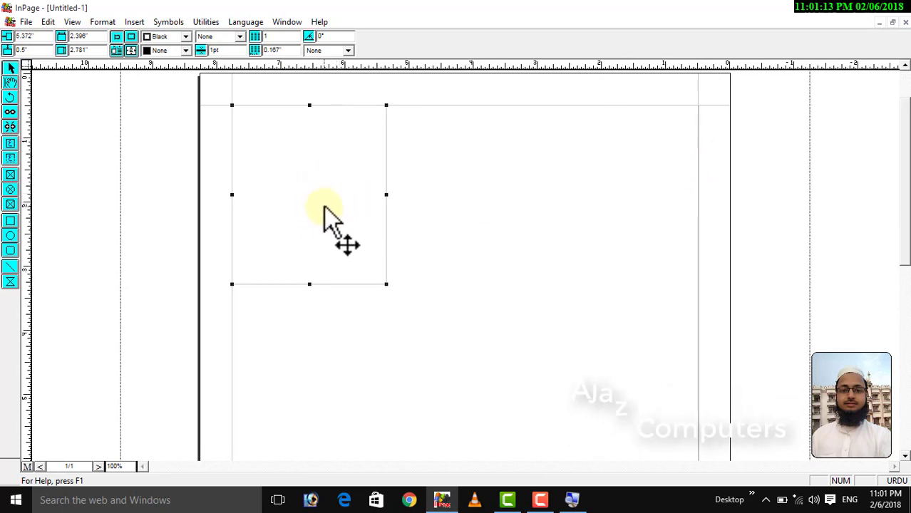
pyautogui.click(10, 97)
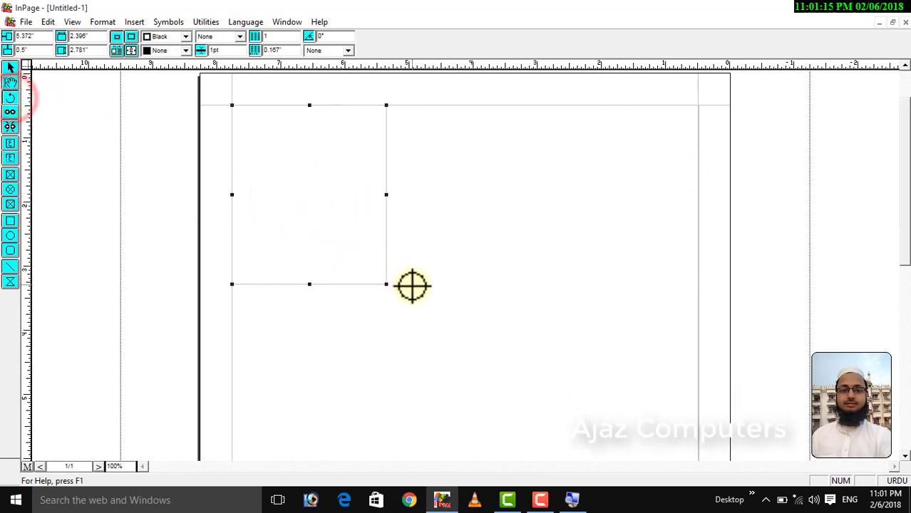
pyautogui.moveTo(412, 285); pyautogui.dragTo(482, 242)
pyautogui.press('super')
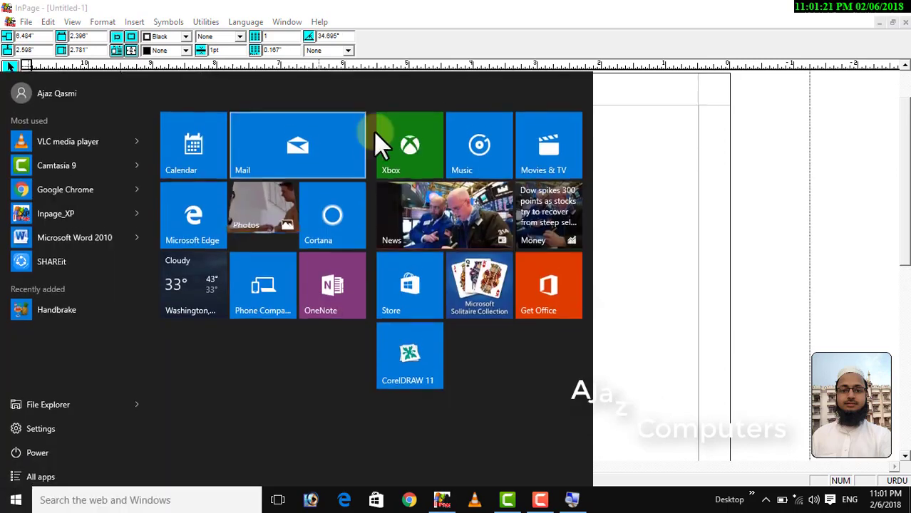
pyautogui.click(628, 208)
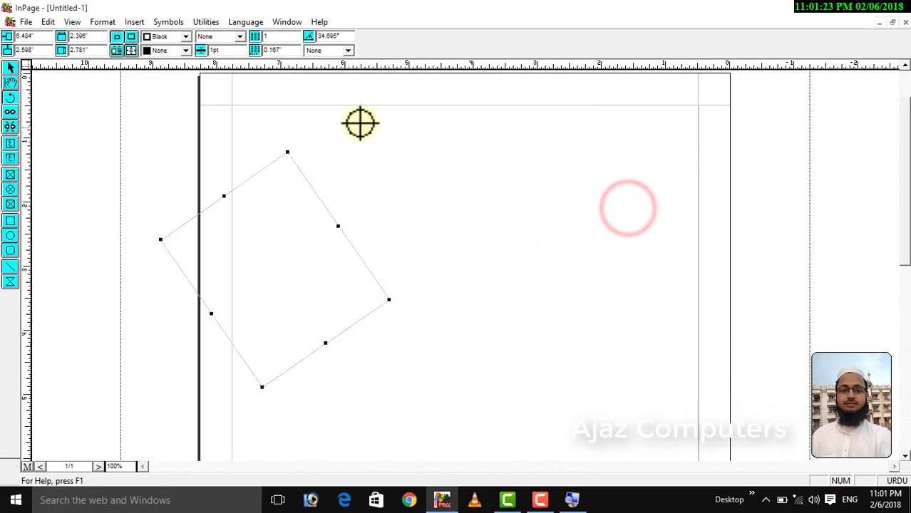
# Set the small text box's rotation angle to 0°
pyautogui.doubleClick(350, 35)
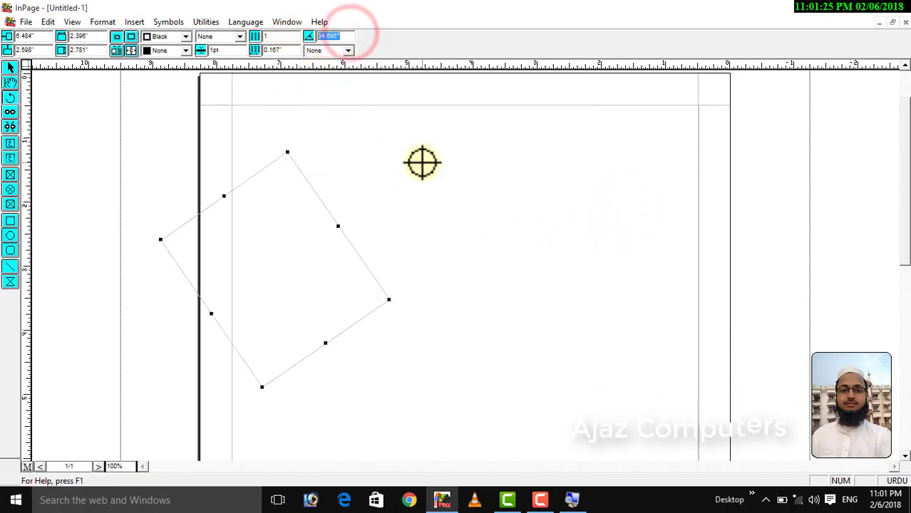
pyautogui.write('0')
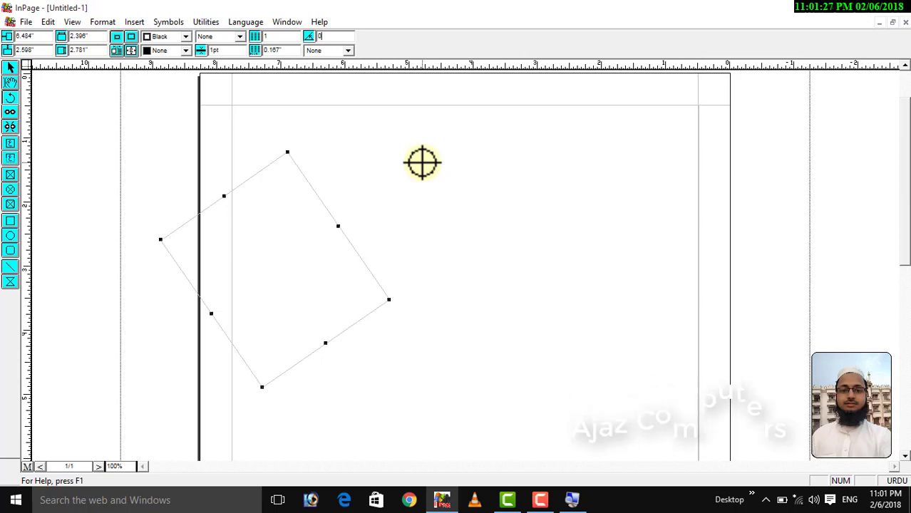
pyautogui.press('Return')
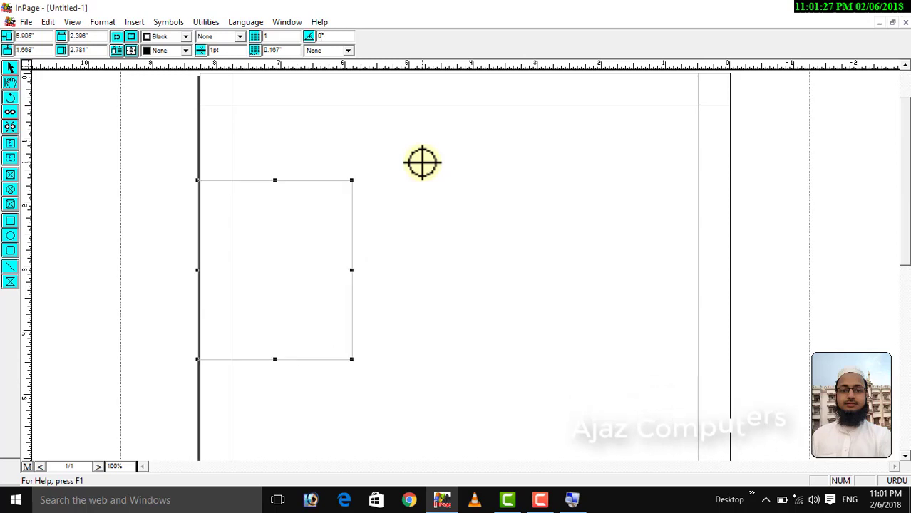
# Set the small text box's rotation angle to 45°
pyautogui.doubleClick(341, 36)
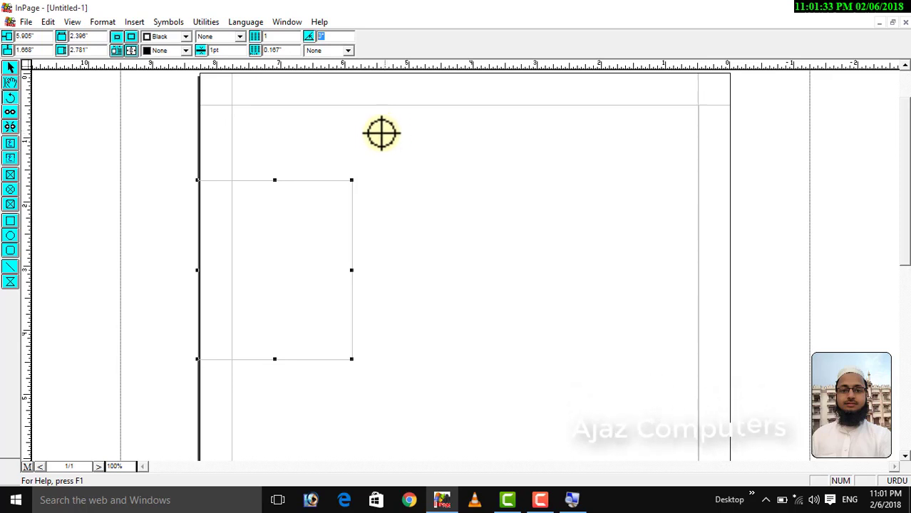
pyautogui.write('45')
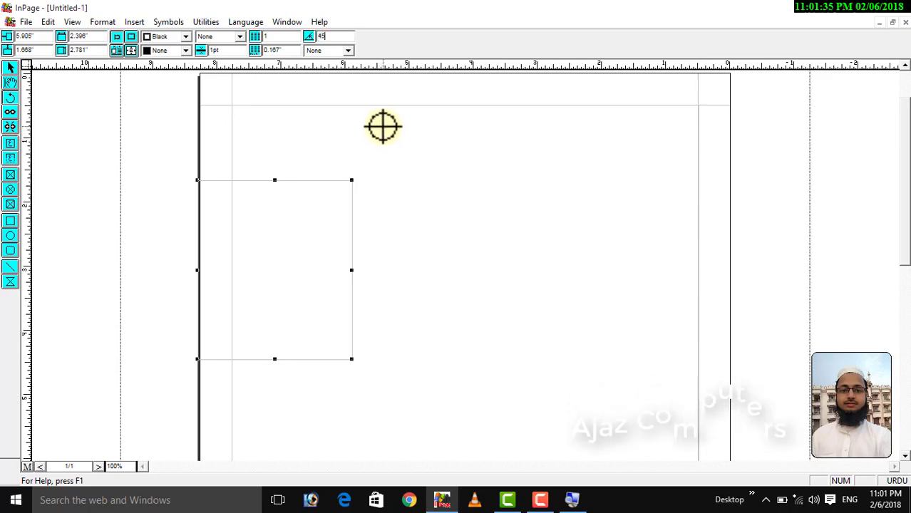
pyautogui.press('Return')
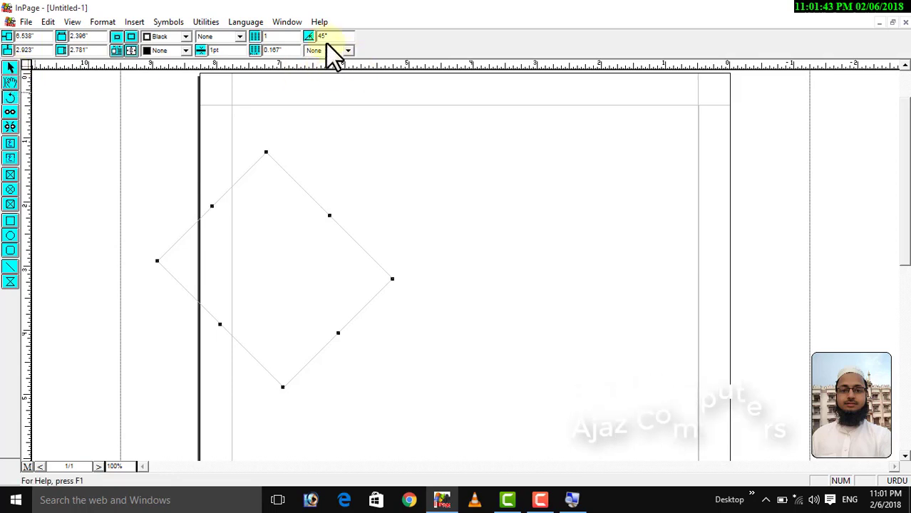
# Reset the small text box's rotation to 0° and move it inside the page margins, to about 4.6" horizontally and 0.9" vertically
pyautogui.write('0')
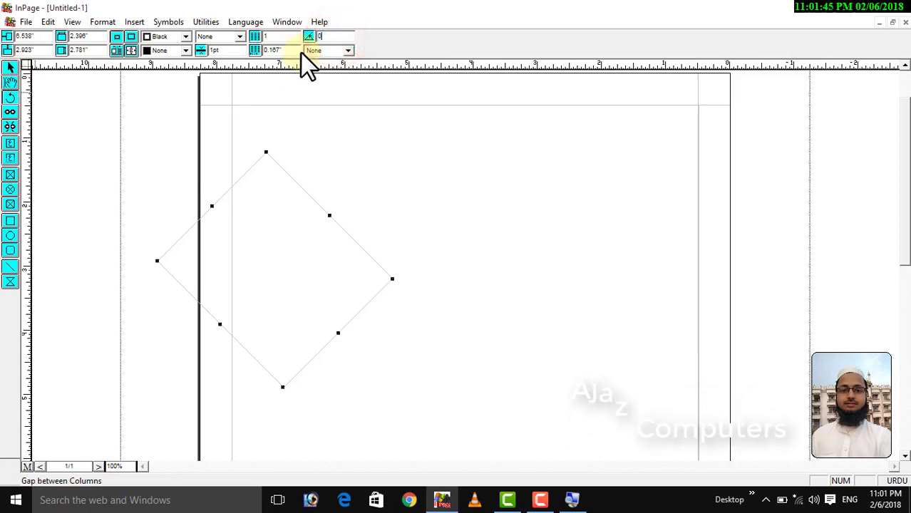
pyautogui.press('Return')
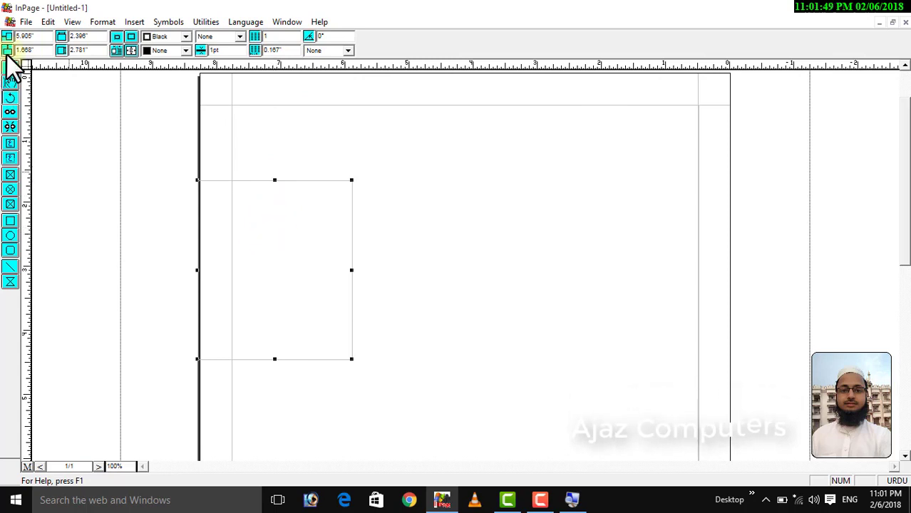
pyautogui.moveTo(318, 255); pyautogui.dragTo(373, 210)
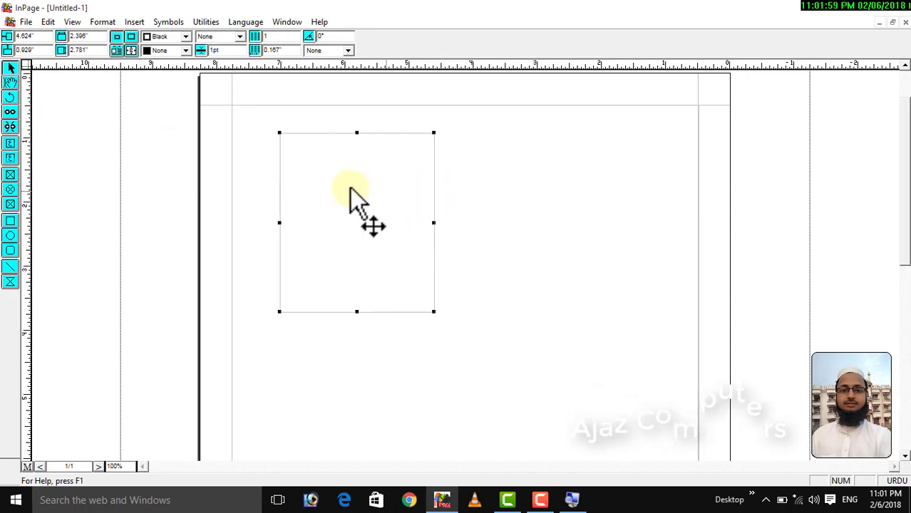
# Switch to text editing and place the cursor in the page's main text box
pyautogui.click(10, 82)
pyautogui.click(591, 139)
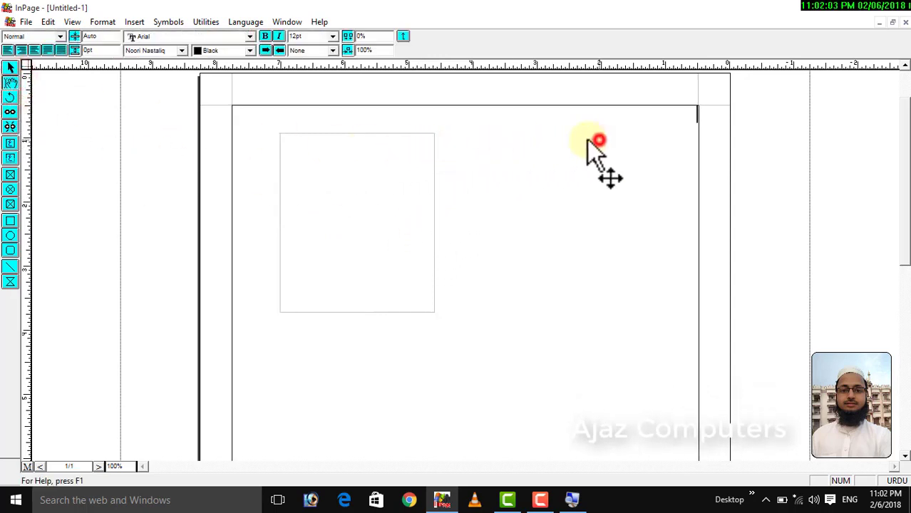
pyautogui.click(429, 155)
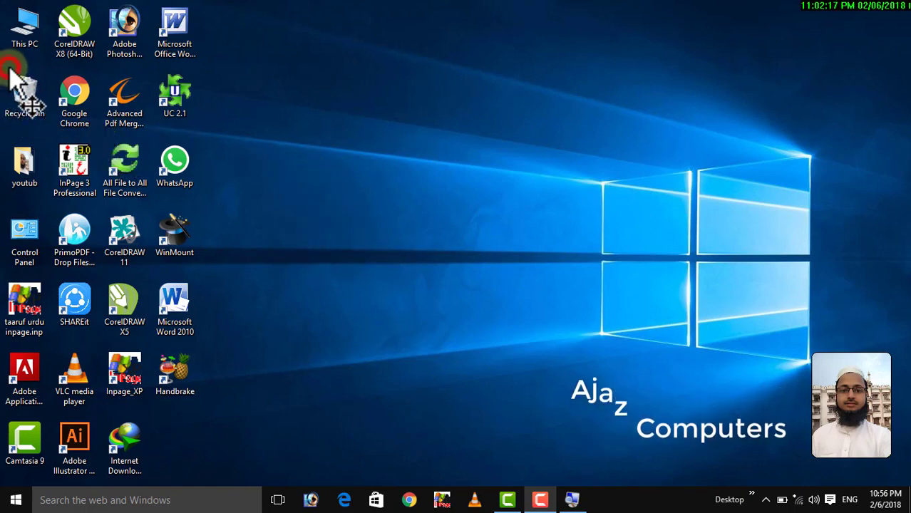
pyautogui.click(357, 210)
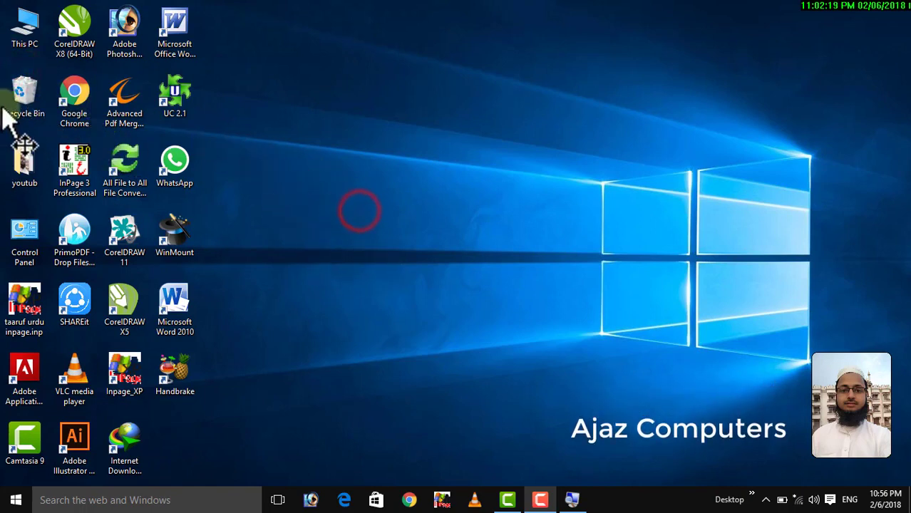
pyautogui.moveTo(10, 116); pyautogui.dragTo(9, 68)
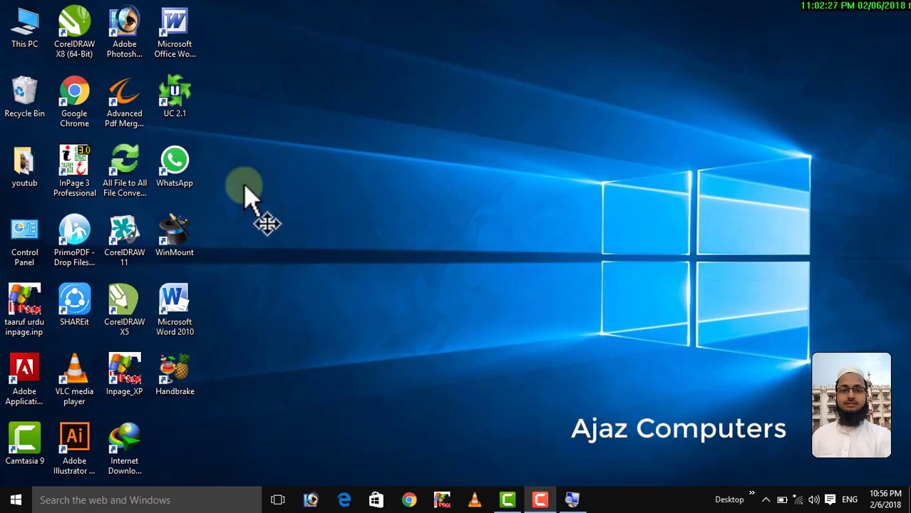